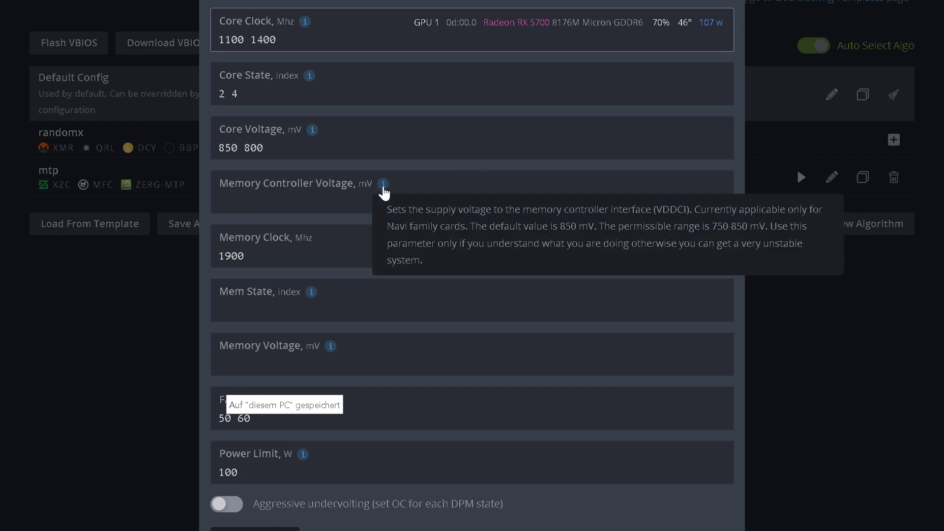
# Step: Enter 750 as the RX 5700's second core voltage value and save the overclock to the worker
pyautogui.moveTo(372, 184)
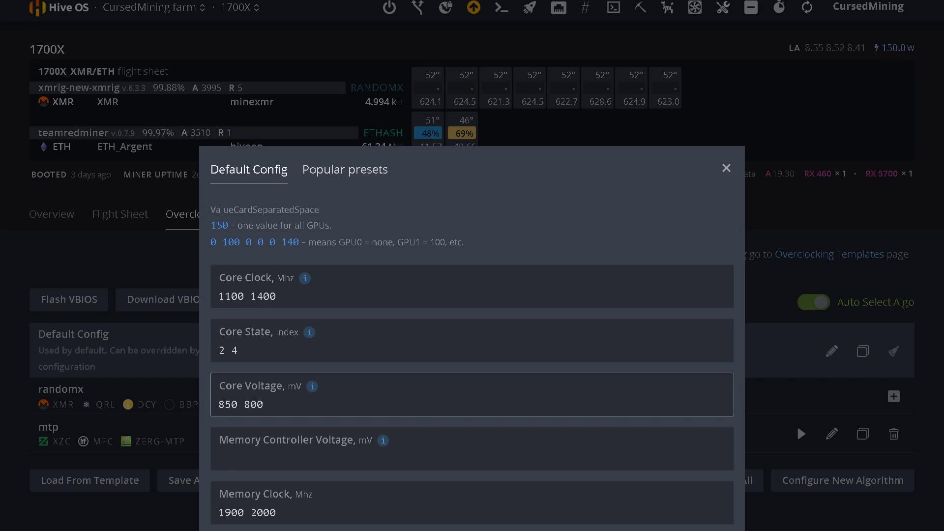
pyautogui.hotkey('shift', 'Left')
pyautogui.hotkey('shift', 'Left')
pyautogui.hotkey('shift', 'Left')
pyautogui.write('750')
pyautogui.press('Tab')
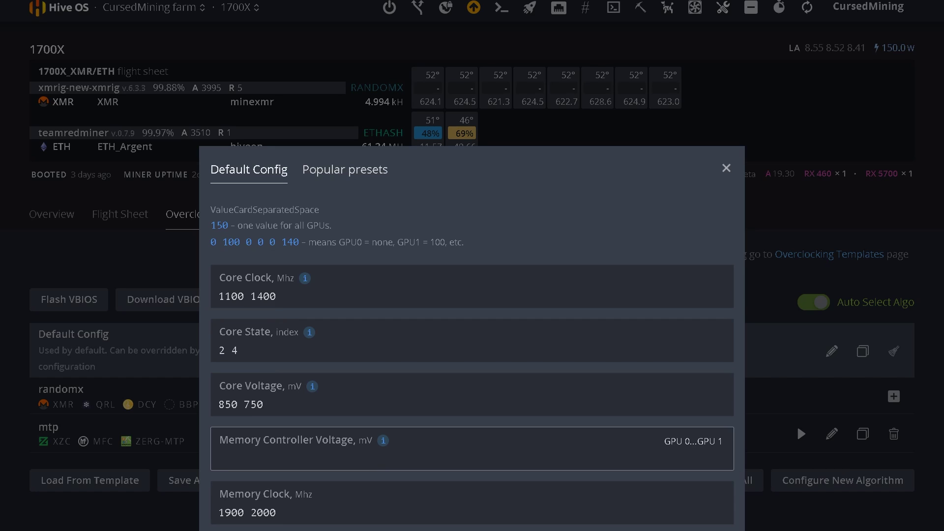
pyautogui.press('Return')
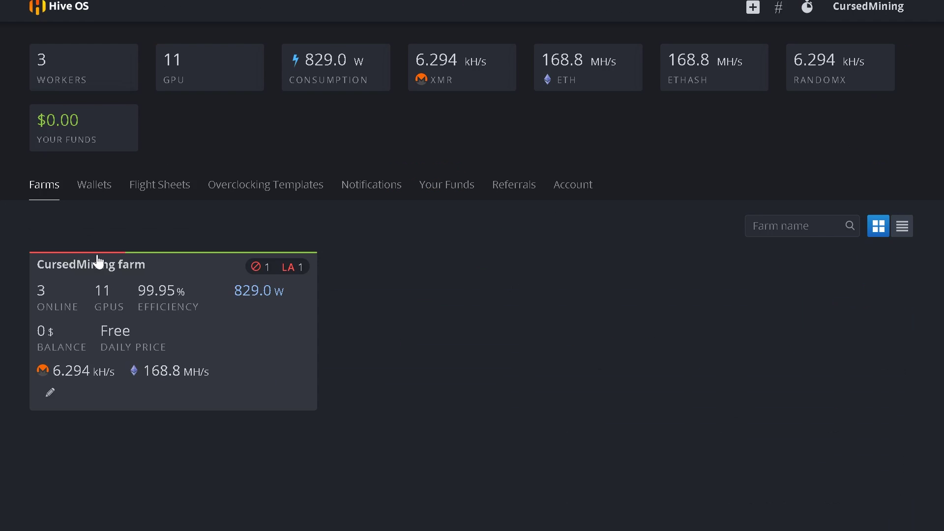
# Step: Open the CursedMining farm's workers and go into the 1700X worker
pyautogui.click(101, 261)
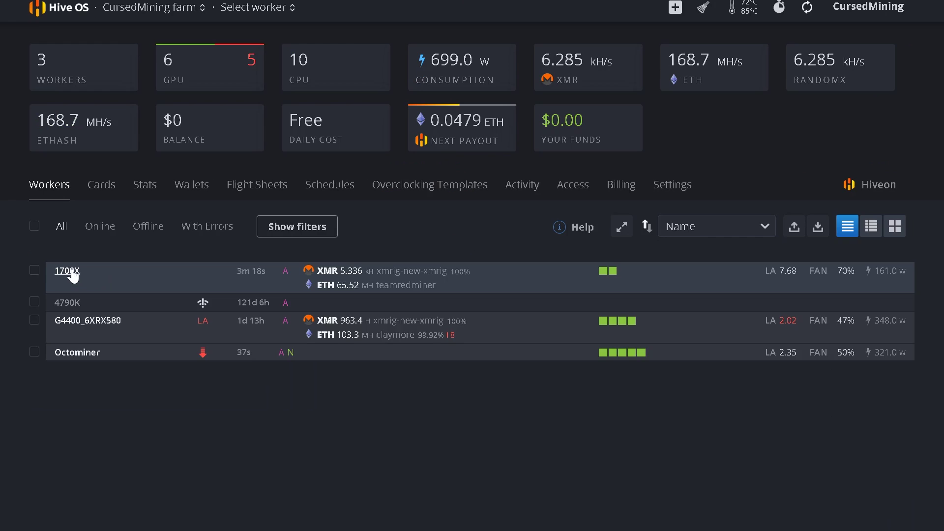
pyautogui.click(72, 270)
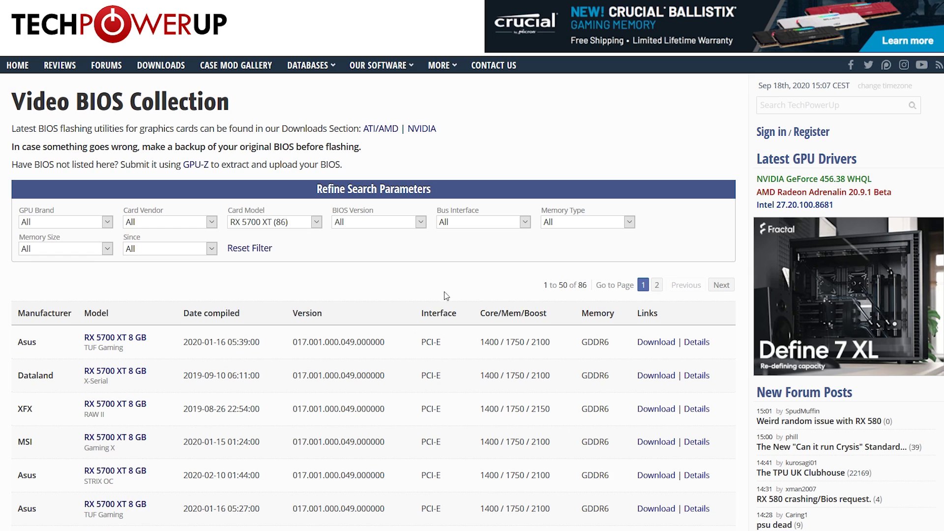
# Step: Scroll the RX 5700 XT BIOS list and view the MSI Gaming X BIOS details
pyautogui.scroll(-5, 446, 295)
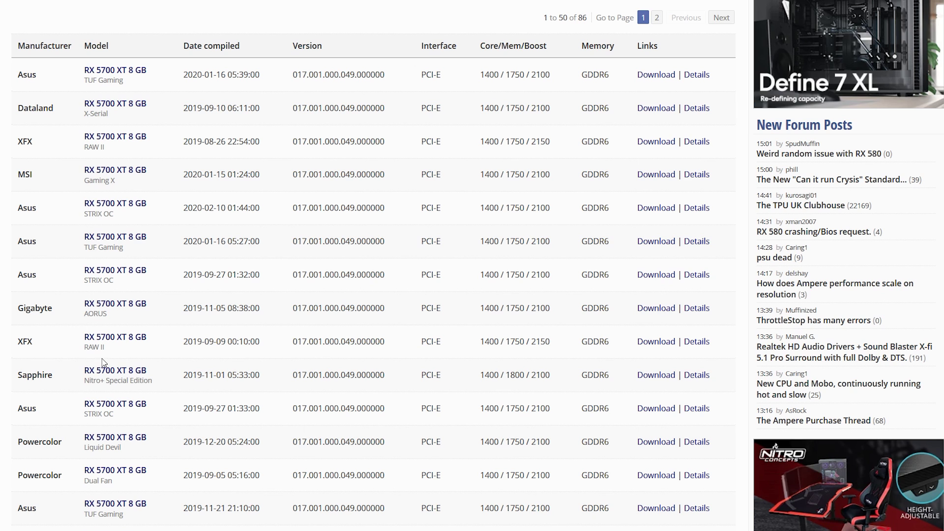
pyautogui.click(697, 177)
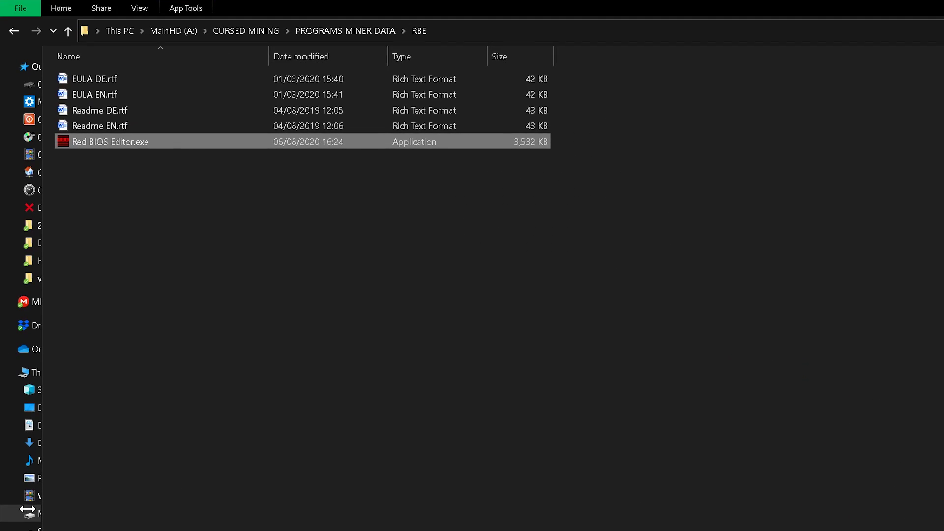
# Step: Browse the file dialog via MainHD (A:) and Desktop to the Documents folder holding the MSI ROM
pyautogui.scroll(3, 742, 472)
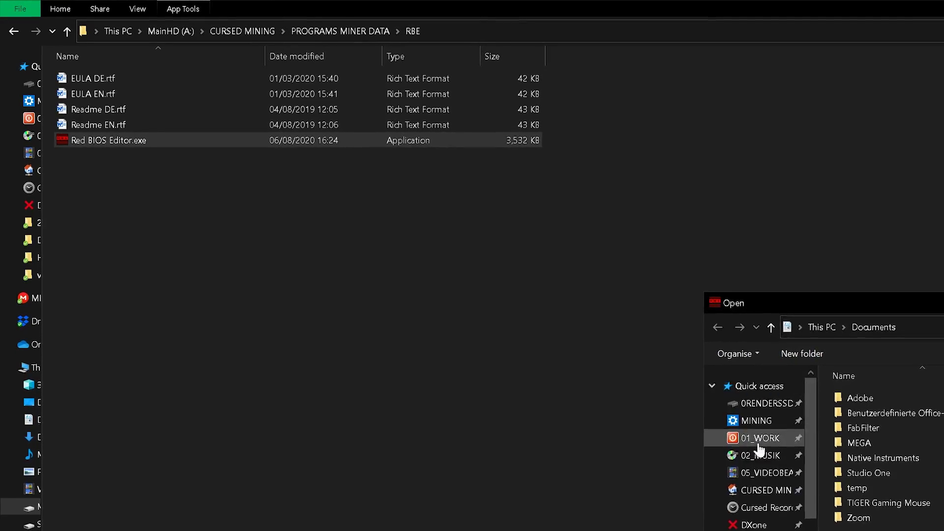
pyautogui.scroll(-8, 752, 472)
pyautogui.click(764, 521)
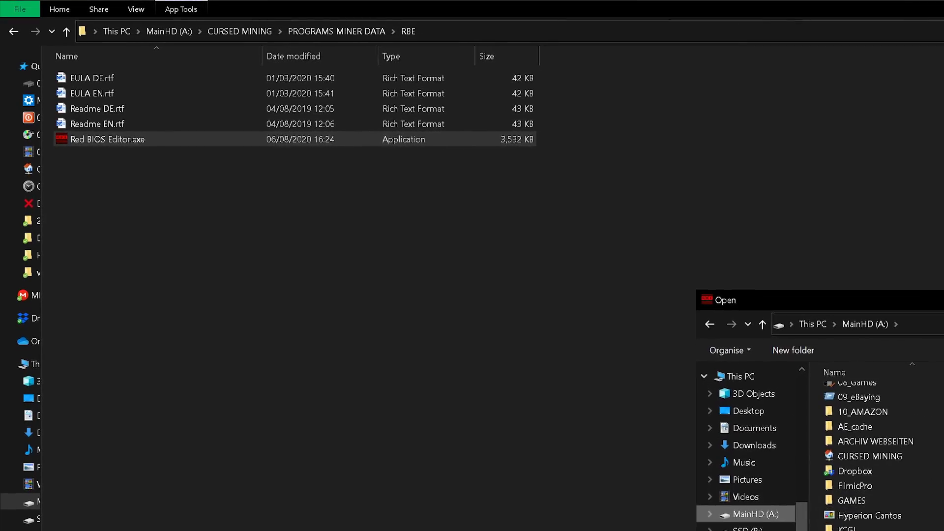
pyautogui.scroll(8, 709, 385)
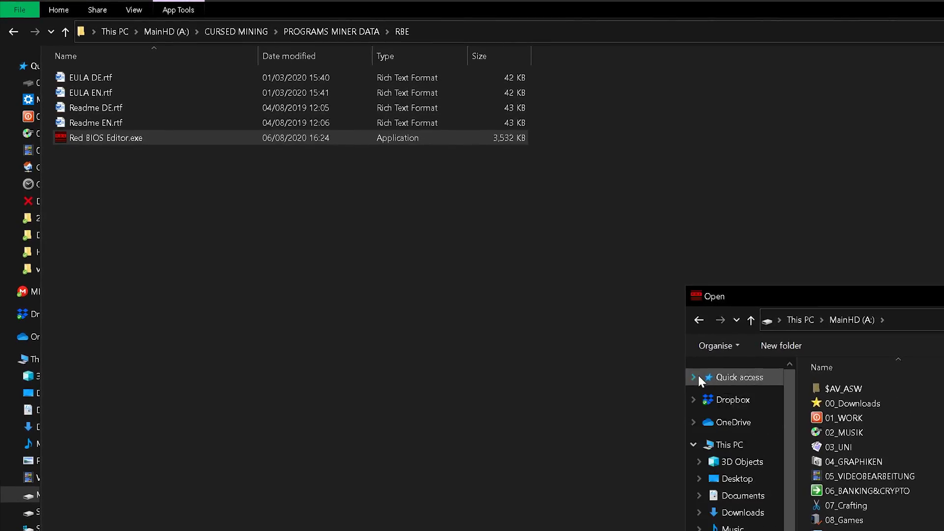
pyautogui.click(728, 444)
pyautogui.hotkey('alt', 'Left')
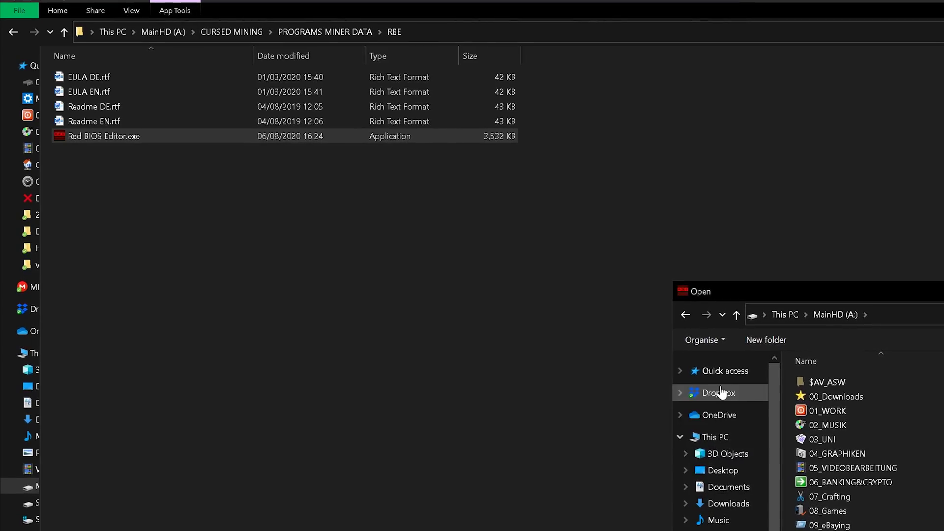
pyautogui.click(723, 470)
pyautogui.scroll(-2, 736, 492)
pyautogui.hotkey('alt', 'Left')
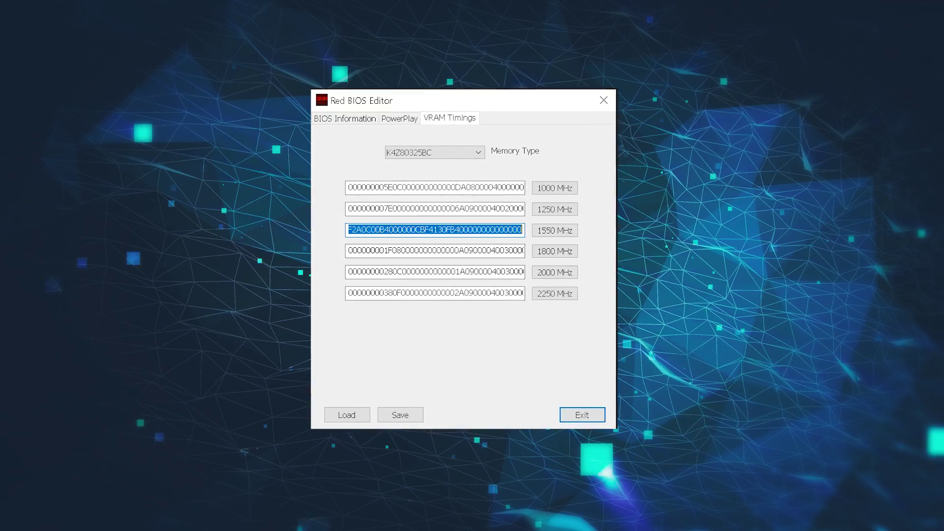
pyautogui.press('Tab')
pyautogui.press('Tab')
pyautogui.press('Tab')
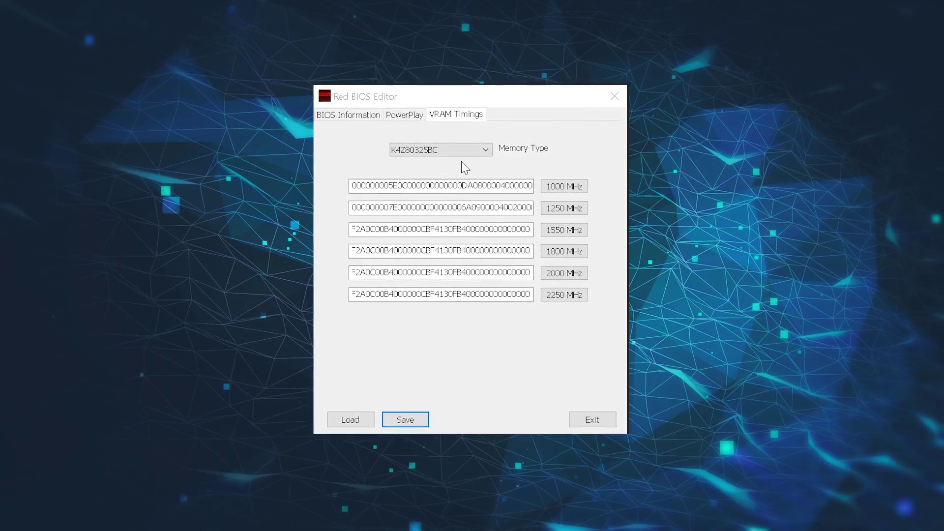
# Step: Select the MT61K256M32 memory type and copy its 1550 MHz timing string
pyautogui.click(464, 152)
pyautogui.click(467, 172)
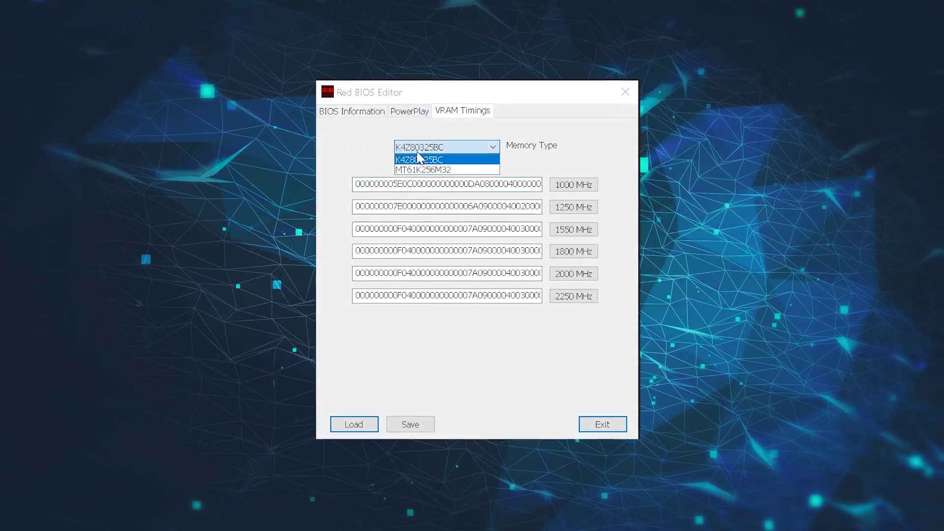
pyautogui.click(418, 157)
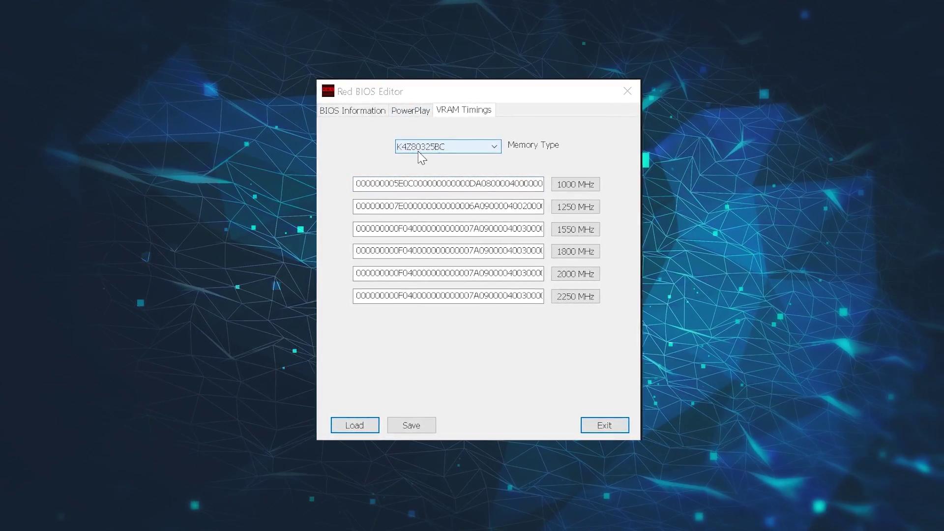
pyautogui.click(421, 148)
pyautogui.click(422, 169)
pyautogui.press('Tab')
pyautogui.press('Tab')
pyautogui.press('Tab')
# Step: Paste the 1550 MHz timing into the 1750, 1800, 1875 and 2000 MHz straps and save the BIOS
pyautogui.press('Tab')
pyautogui.hotkey('ctrl', 'v')
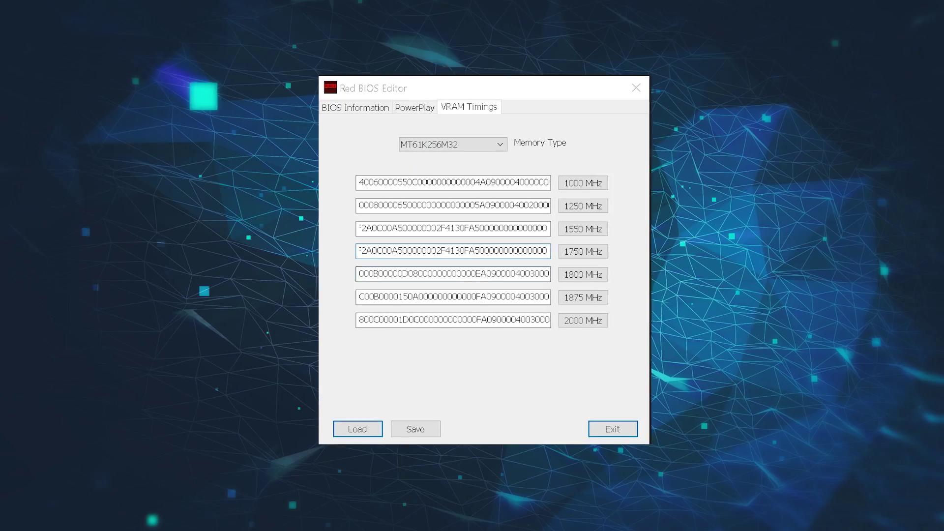
pyautogui.press('Tab')
pyautogui.hotkey('ctrl', 'v')
pyautogui.press('Tab')
pyautogui.hotkey('ctrl', 'v')
pyautogui.press('Tab')
pyautogui.hotkey('ctrl', 'v')
pyautogui.click(431, 435)
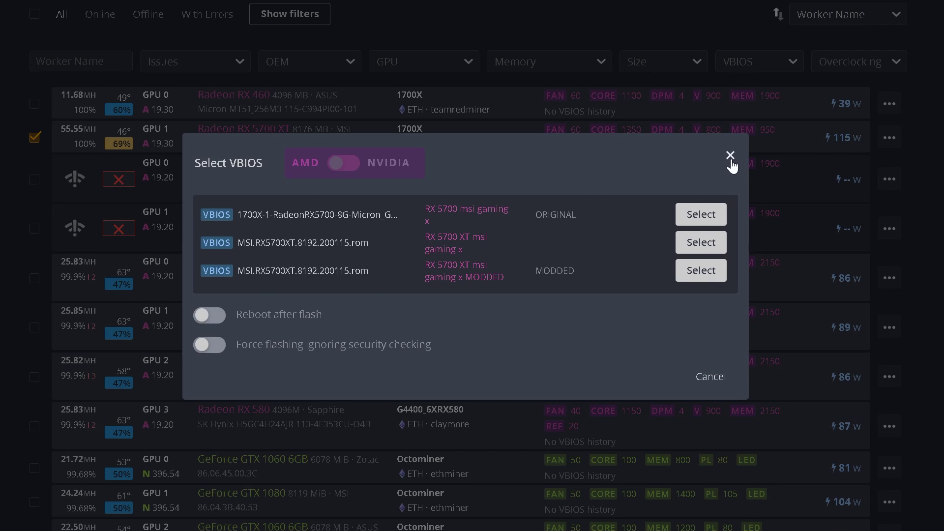
# Step: Enable Force flashing ignoring security checking for the modded VBIOS flash
pyautogui.click(205, 357)
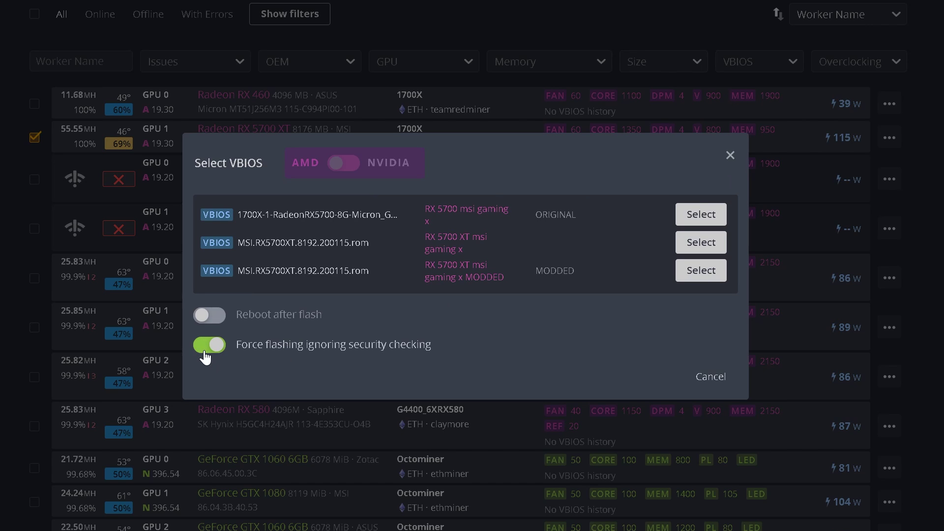
pyautogui.click(205, 356)
pyautogui.click(205, 357)
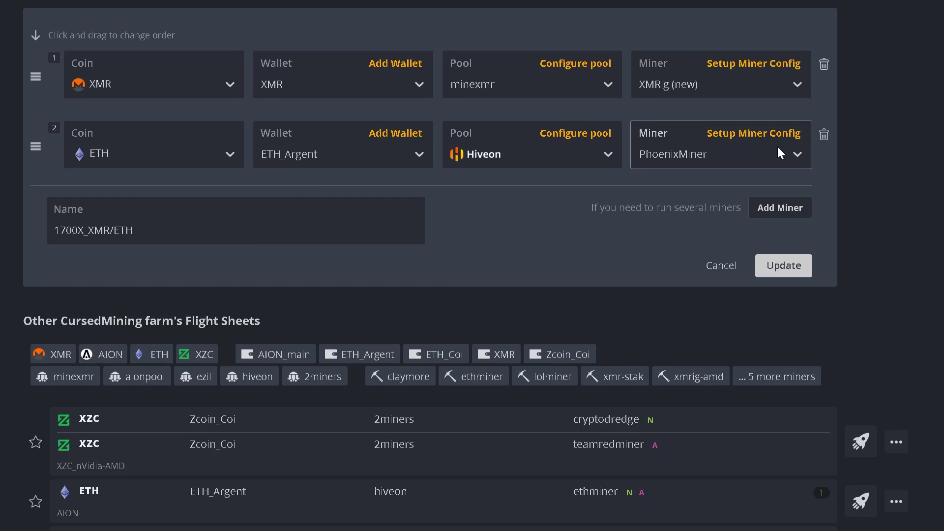
# Step: Add -openclLocalWork 12, -mode 1 and -clKernel 1 lines to PhoenixMiner's extra config arguments
pyautogui.click(777, 146)
pyautogui.moveTo(368, 232)
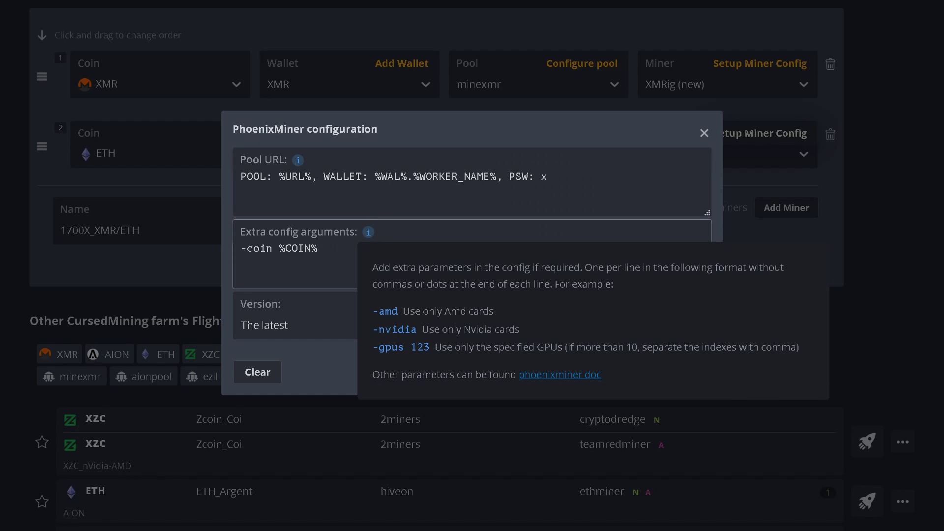
pyautogui.press('Return')
pyautogui.write('-openclLocalWork 128')
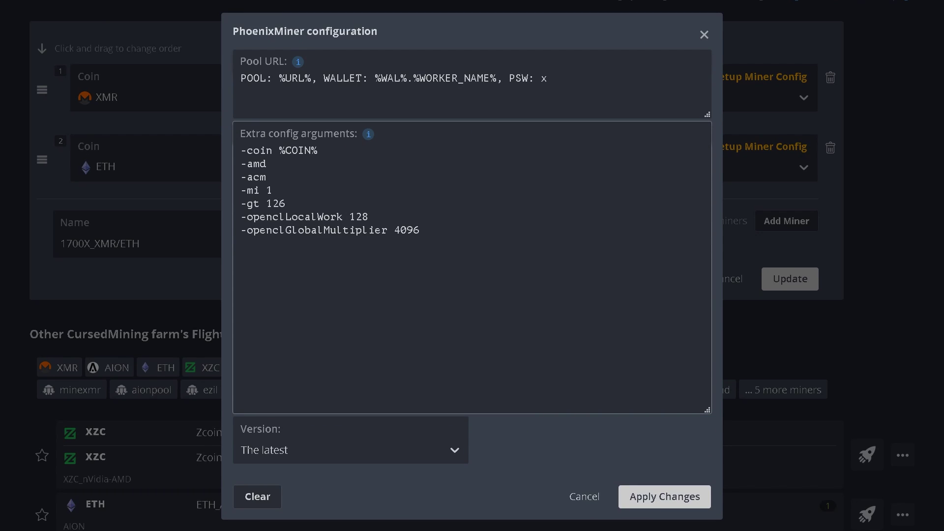
pyautogui.press('Return')
pyautogui.write('-mode 1')
pyautogui.press('Return')
pyautogui.write('-clKernel 1')
pyautogui.press('Return')
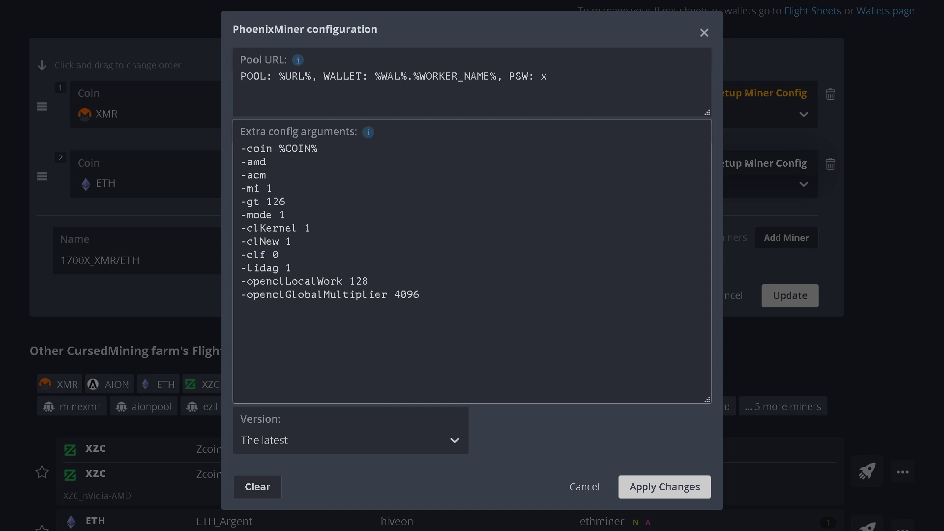
# Step: Remove the -lidag 1, -clf 0 and -mi 1 lines from the extra arguments
pyautogui.hotkey('shift', 'Home')
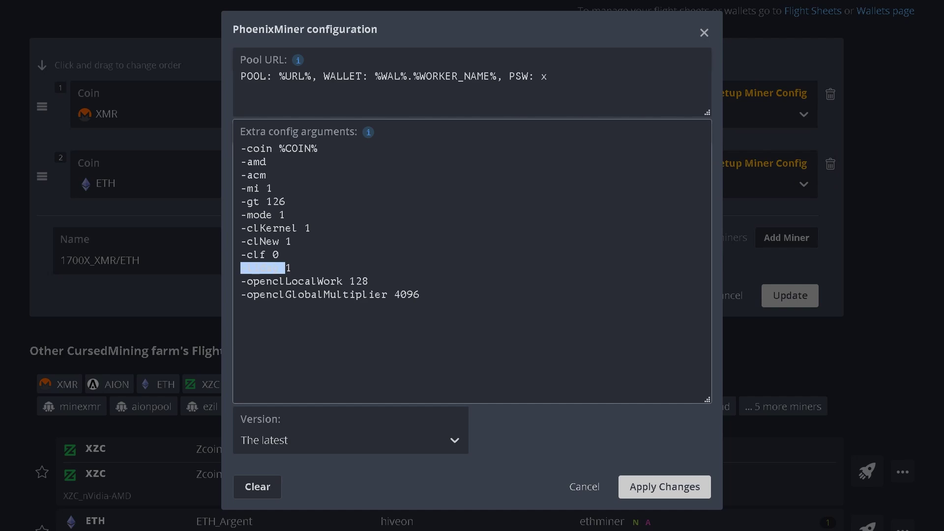
pyautogui.press('BackSpace')
pyautogui.press('BackSpace')
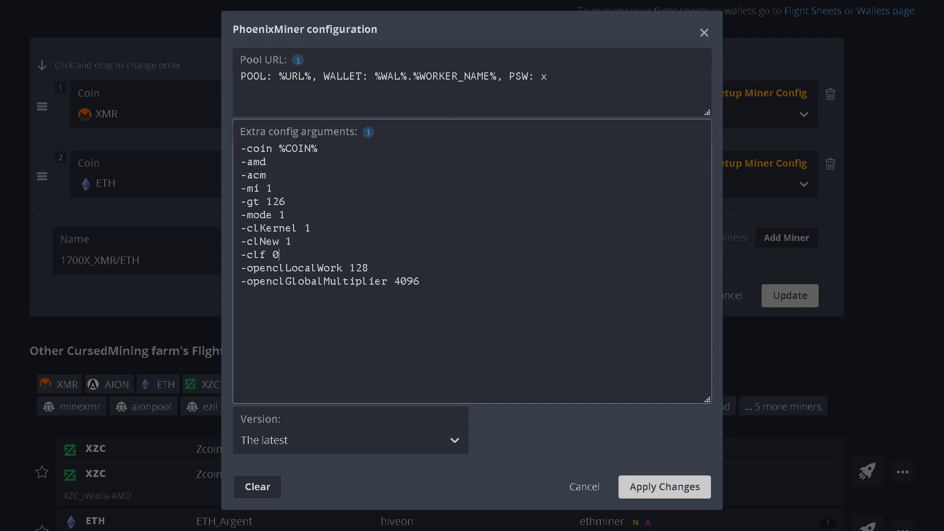
pyautogui.doubleClick(256, 254)
pyautogui.press('BackSpace')
pyautogui.press('BackSpace')
pyautogui.press('Delete')
pyautogui.press('BackSpace')
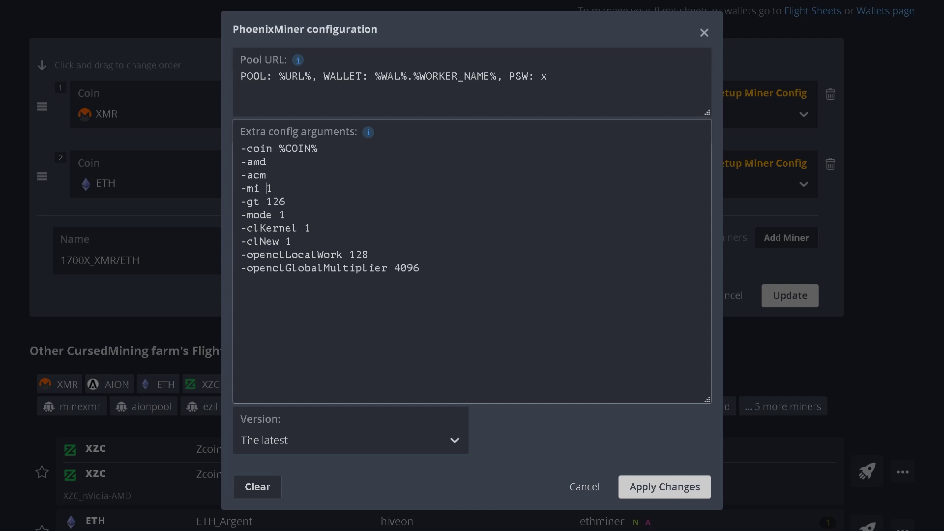
pyautogui.press('End')
pyautogui.hotkey('shift', 'Home')
pyautogui.press('BackSpace')
pyautogui.press('BackSpace')
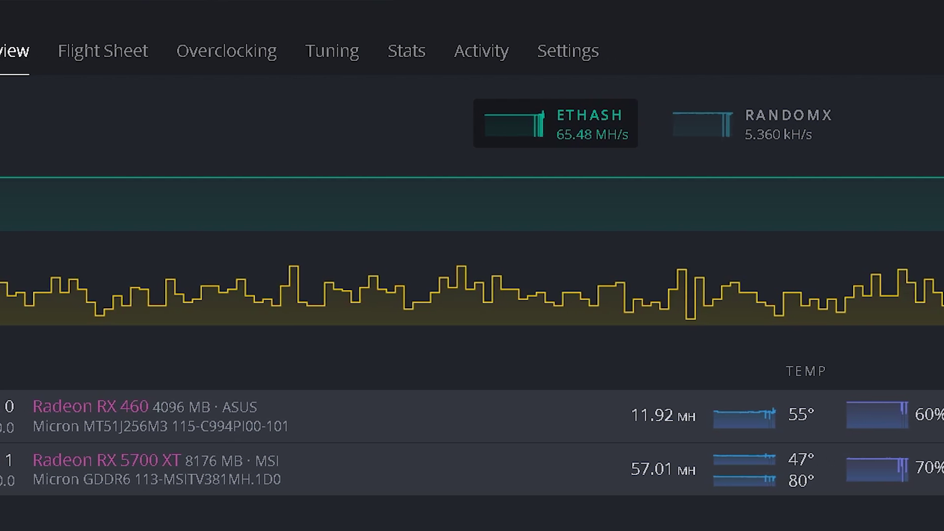